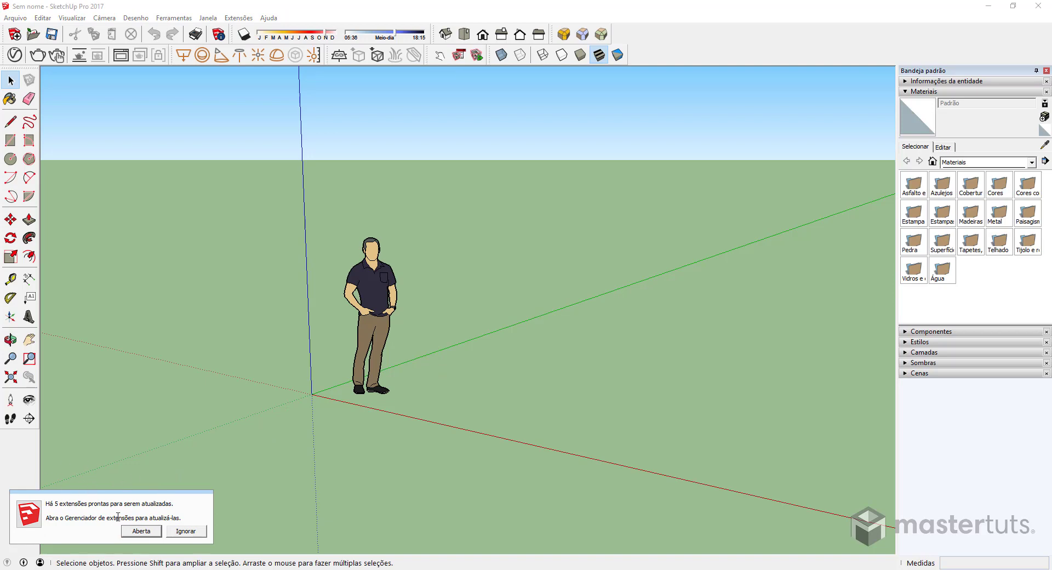
Step: Open the extension manager from the update notice and list the extensions with pending updates
click(145, 535)
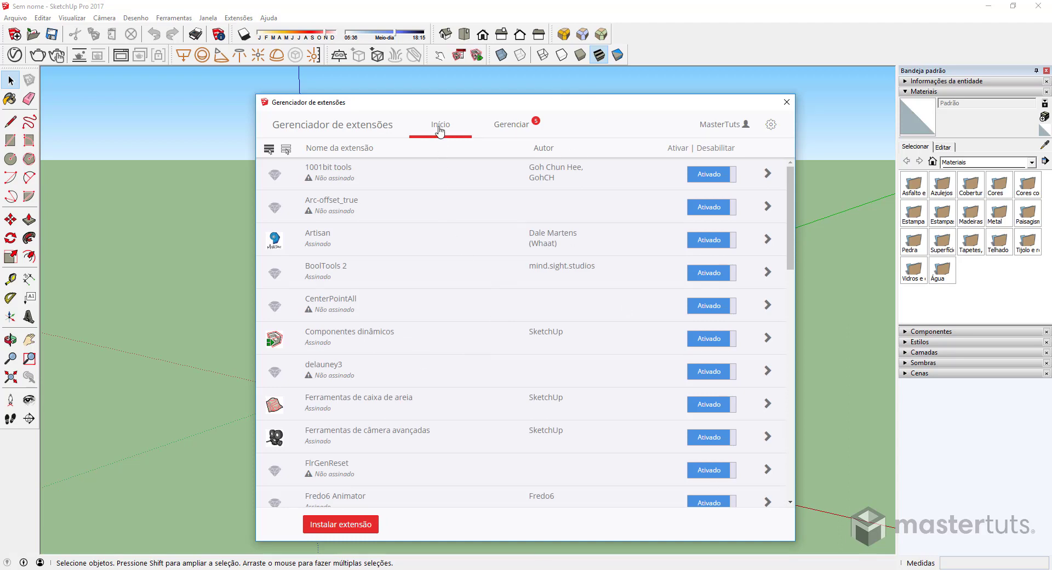
drag(442, 108, 445, 80)
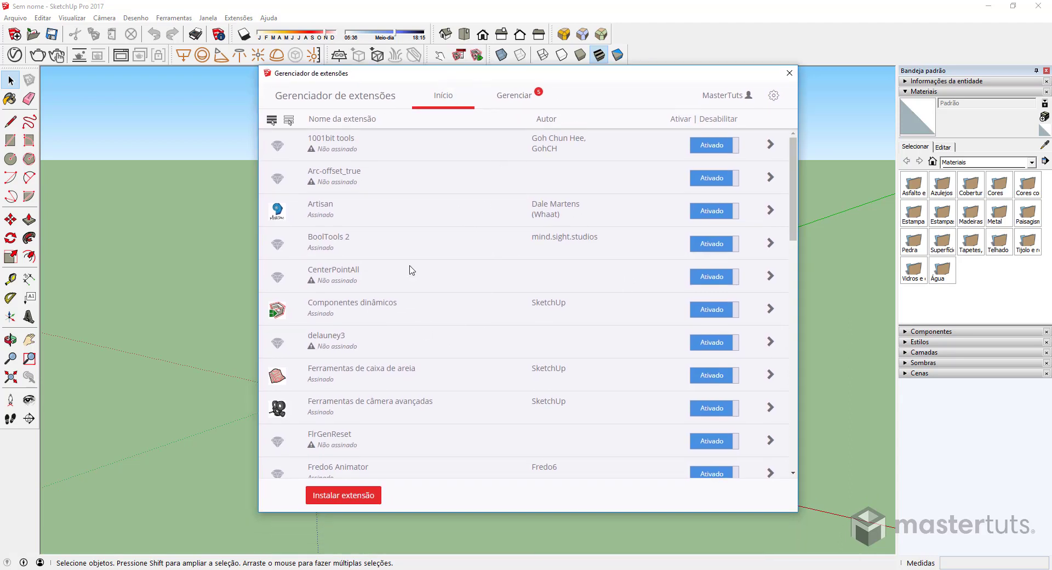
click(514, 98)
drag(793, 179, 802, 332)
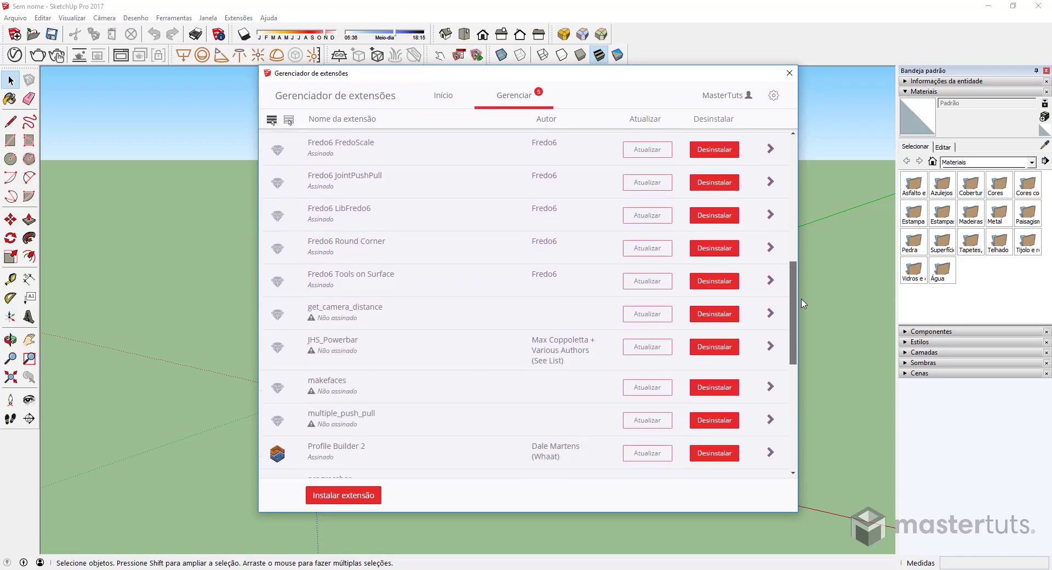
scroll(682, 285, down, 2)
scroll(682, 285, down, 1)
scroll(682, 285, down, 2)
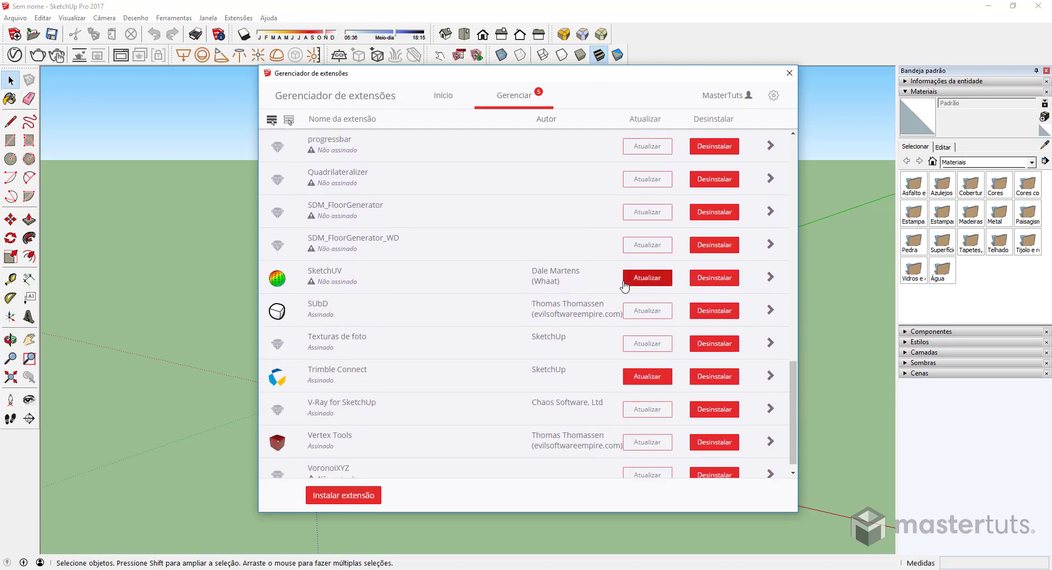
Step: Attempt to update SketchUV twice and then Componentes dinâmicos; both updates fail
click(643, 272)
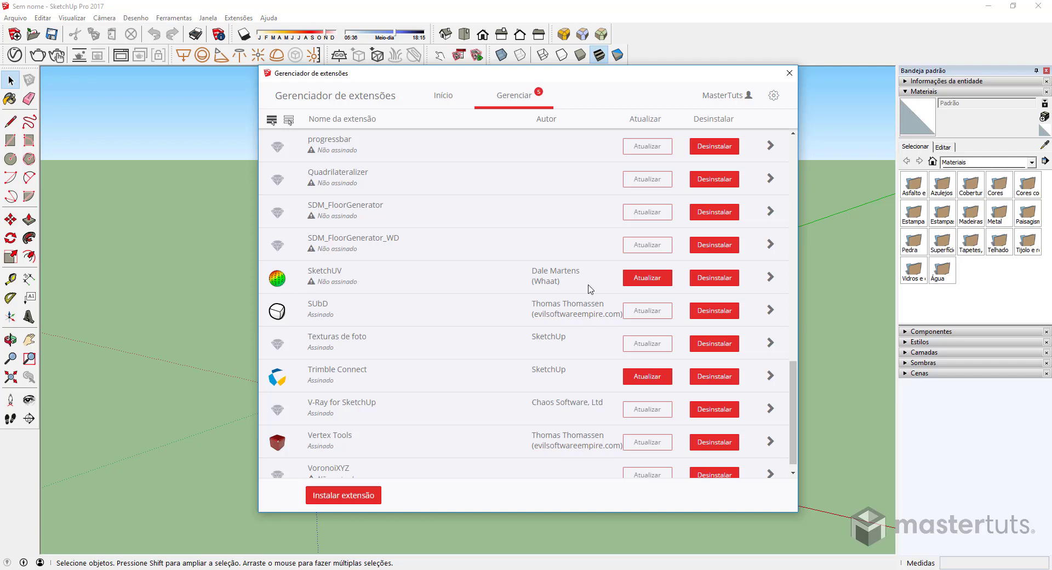
click(647, 277)
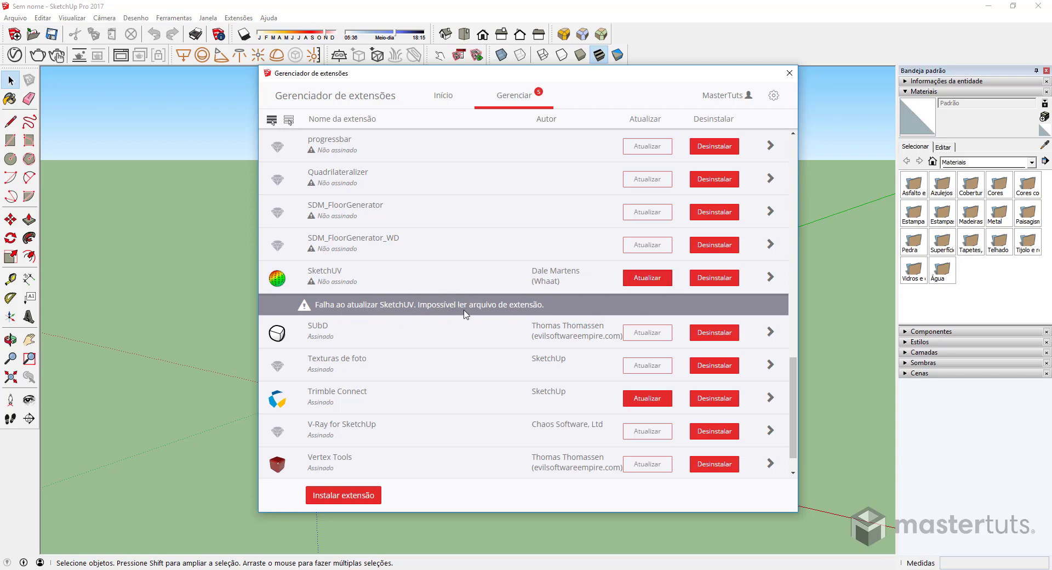
drag(799, 380, 801, 159)
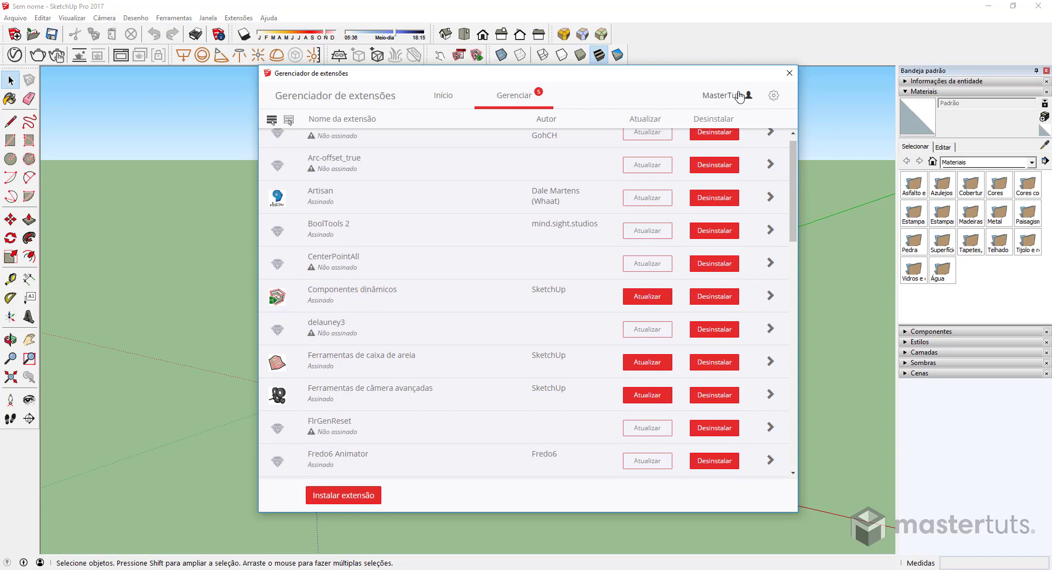
click(653, 300)
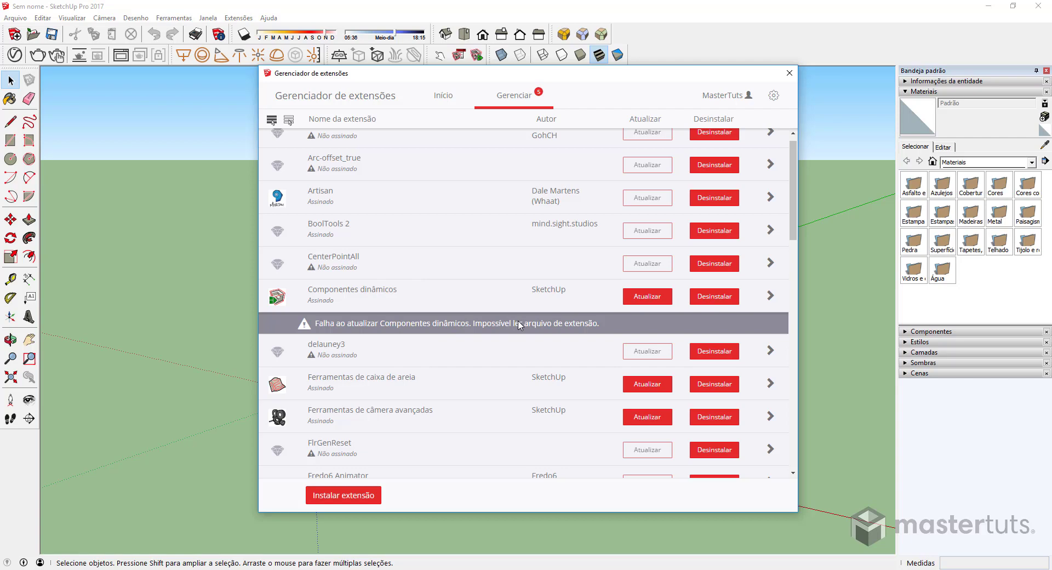
Step: Close the extension manager and sign in to the Extension Warehouse with a Trimble account
click(789, 73)
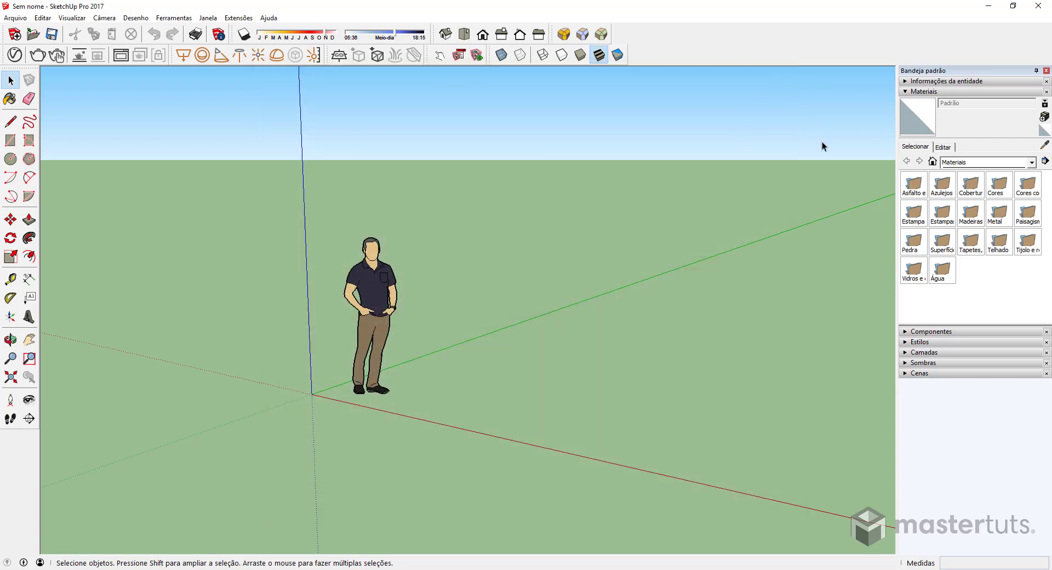
click(209, 18)
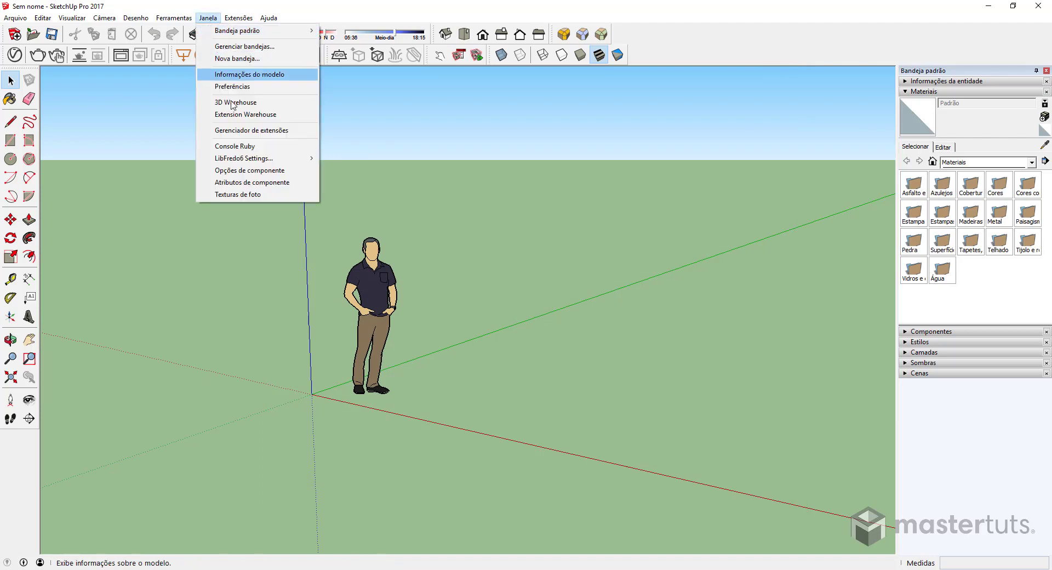
click(246, 114)
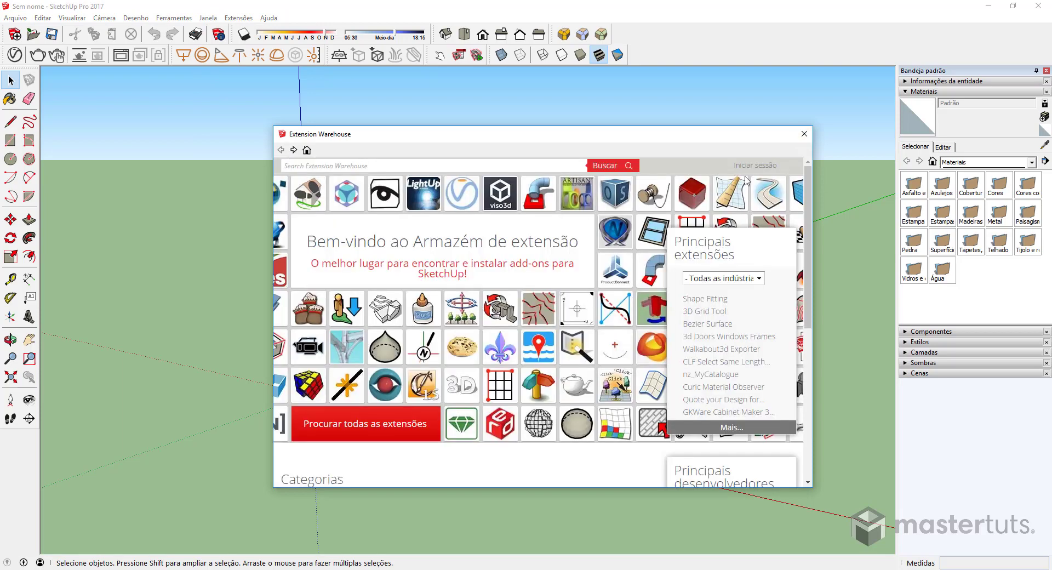
click(759, 171)
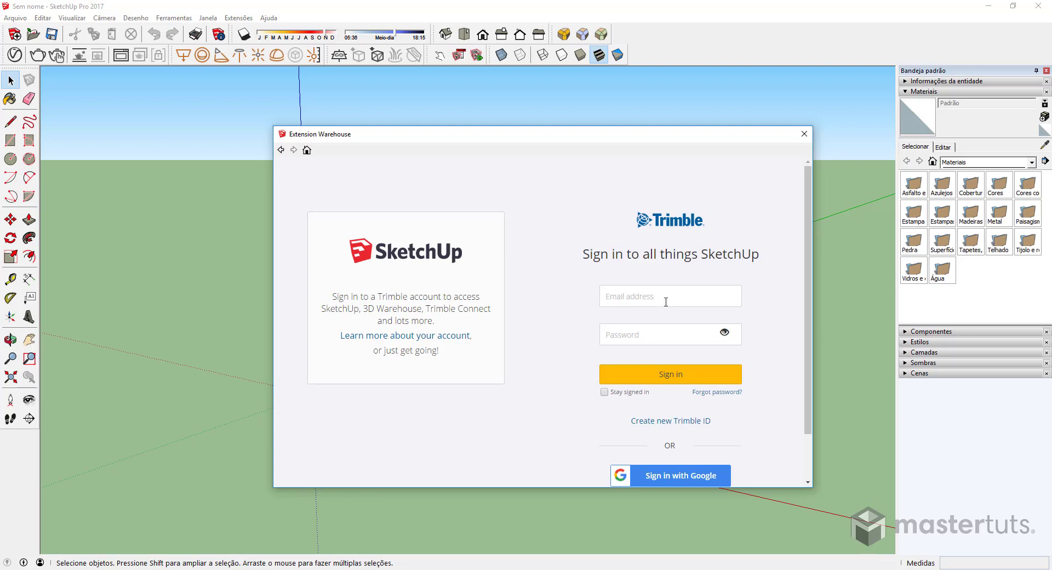
scroll(688, 427, down, 1)
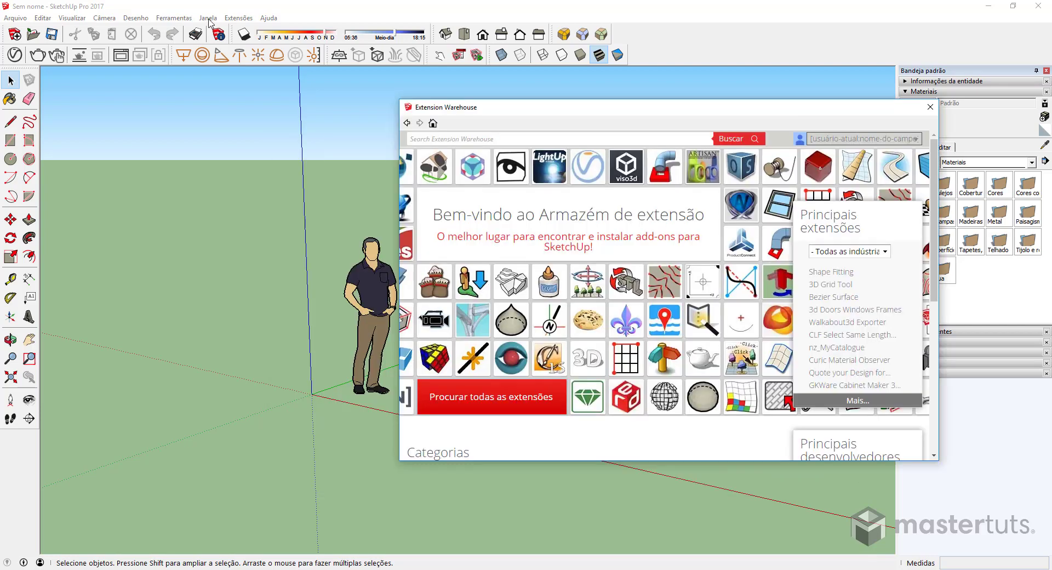
click(208, 19)
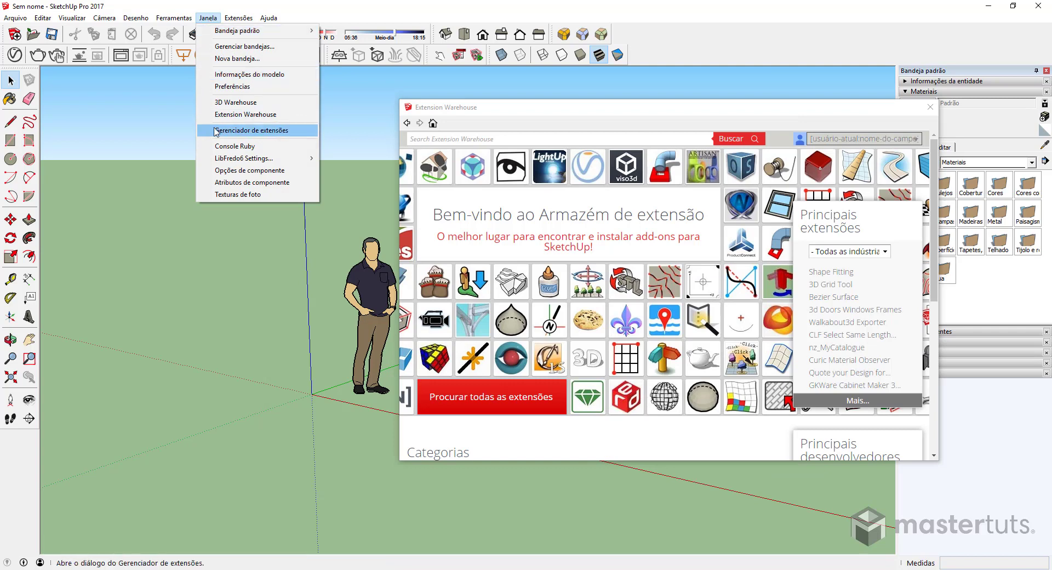
Step: Reopen the extension manager on its Gerenciar update list, positioned on the left of the screen
click(243, 131)
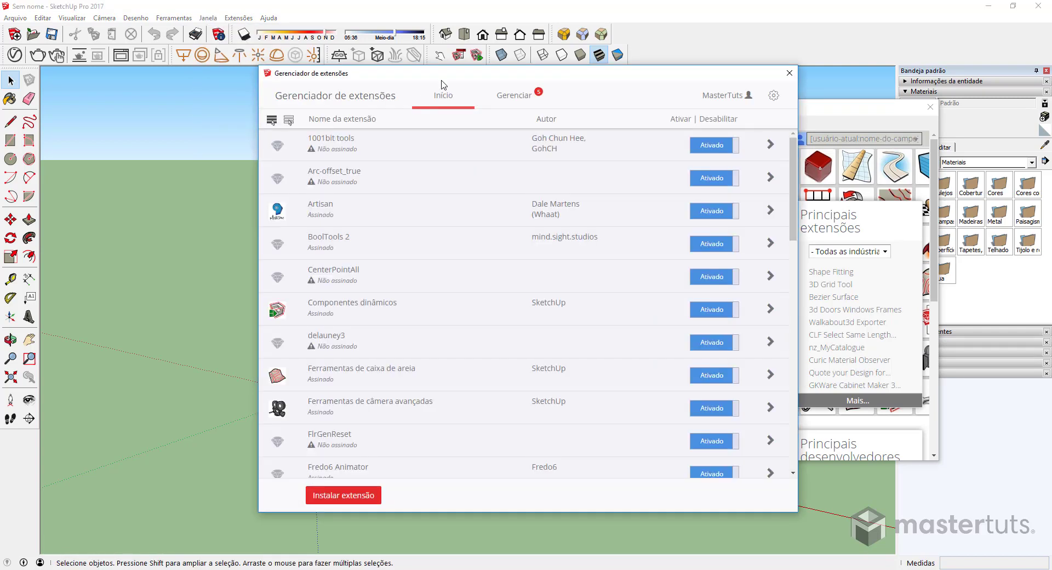
drag(442, 81, 131, 88)
click(211, 98)
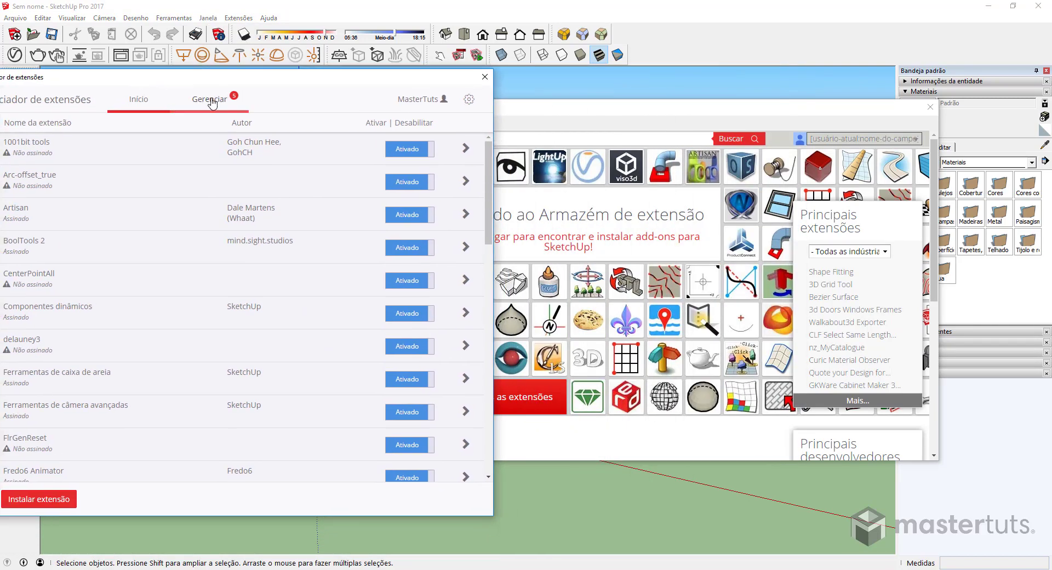
drag(315, 86, 360, 83)
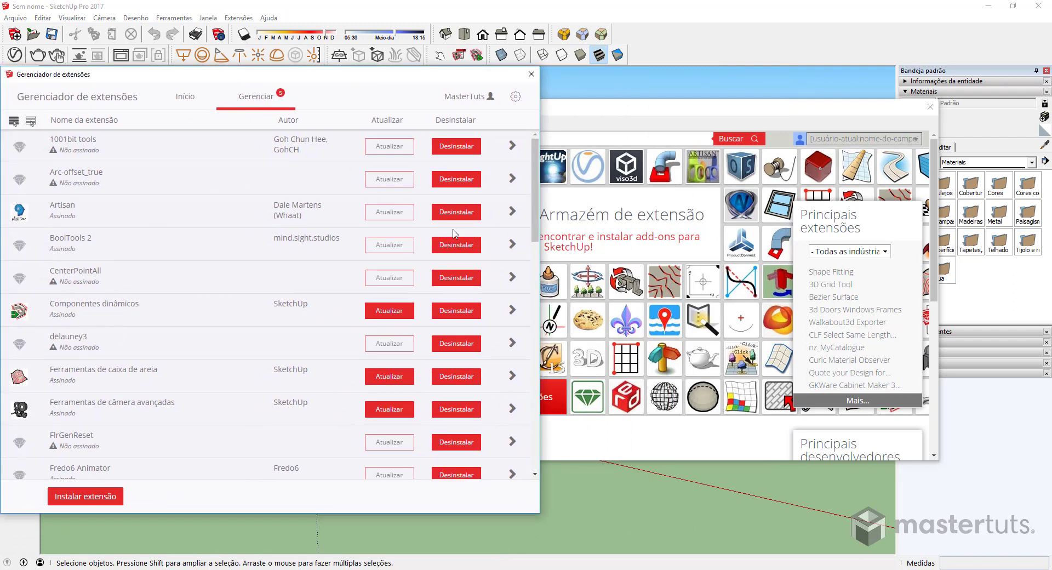
Step: Search the Extension Warehouse for "dynamic components"
click(580, 139)
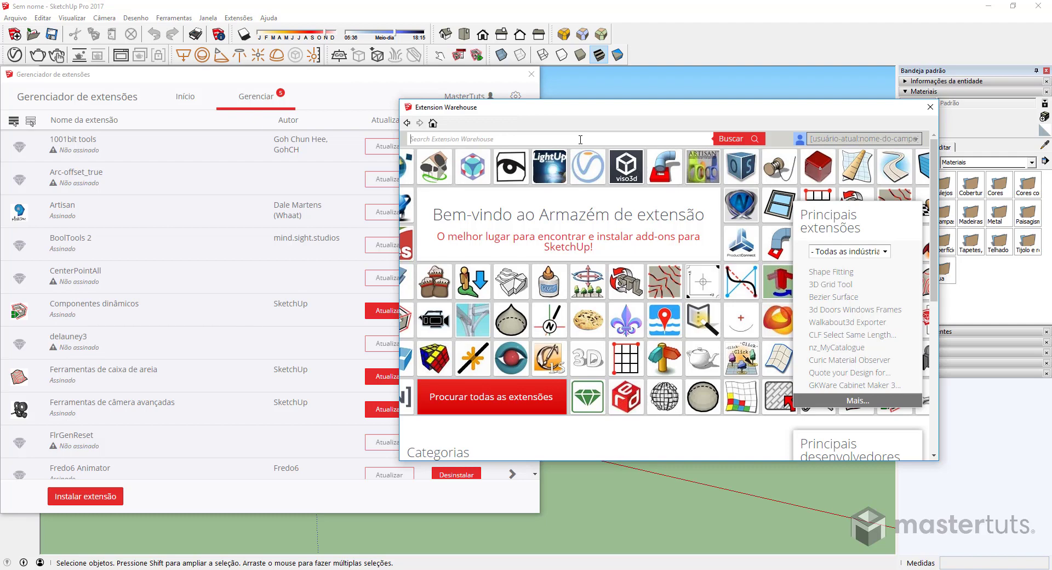
text(dynamic components)
key(Return)
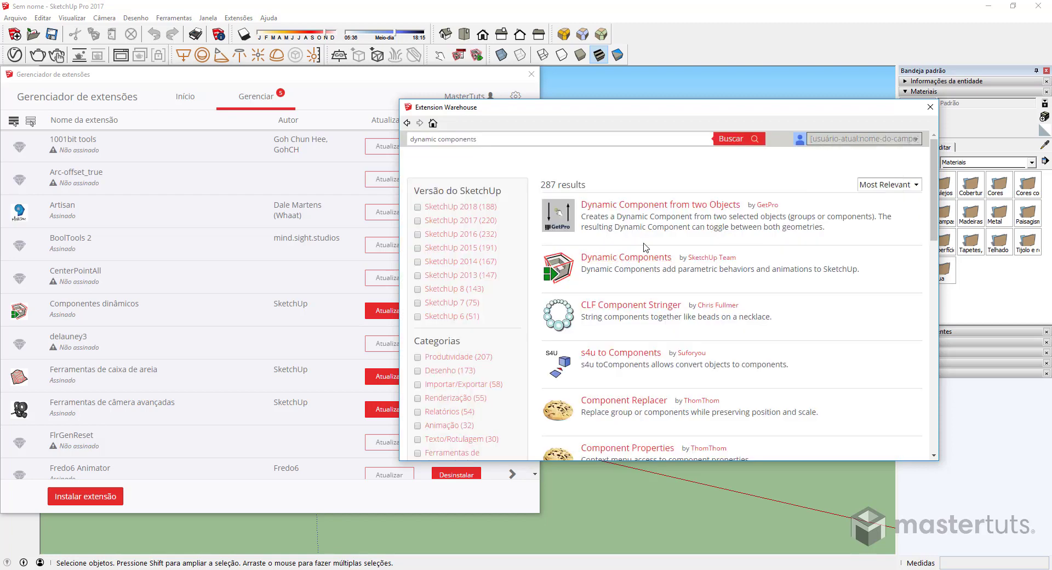
Step: Update Dynamic Components to 1.5.0 from its warehouse page and reposition the Extension Warehouse window
click(646, 264)
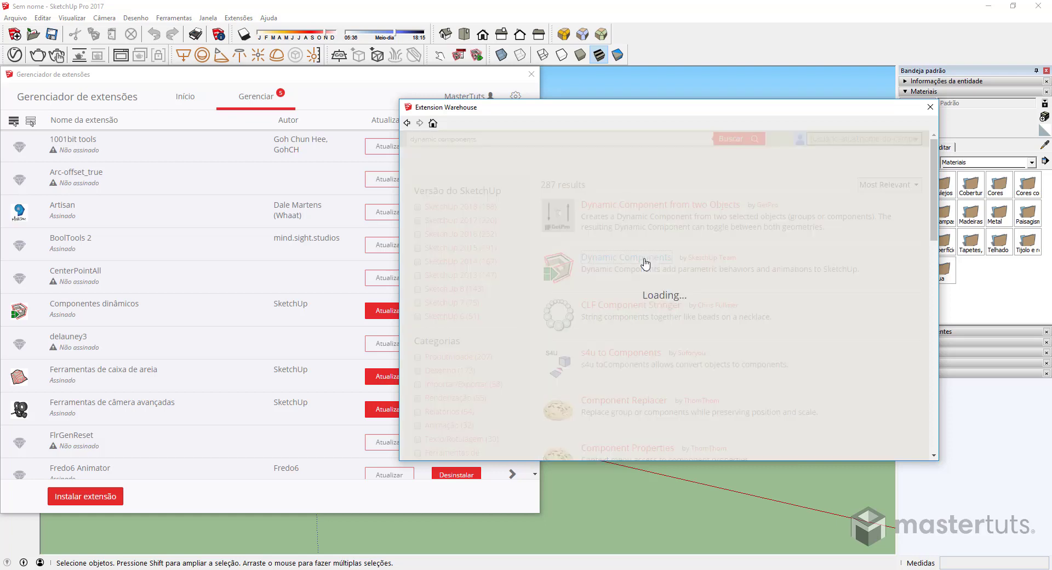
click(872, 188)
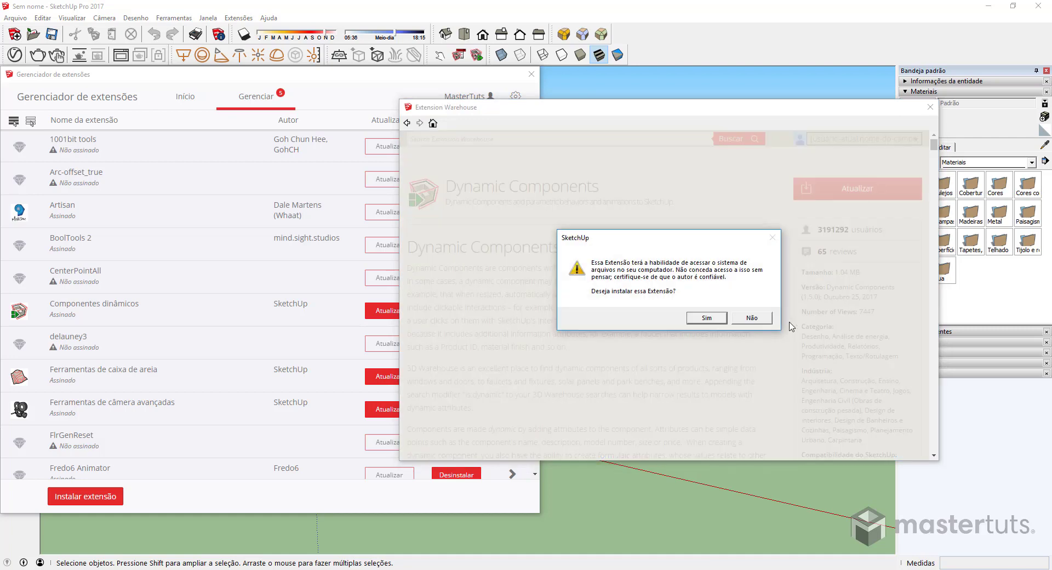
click(706, 318)
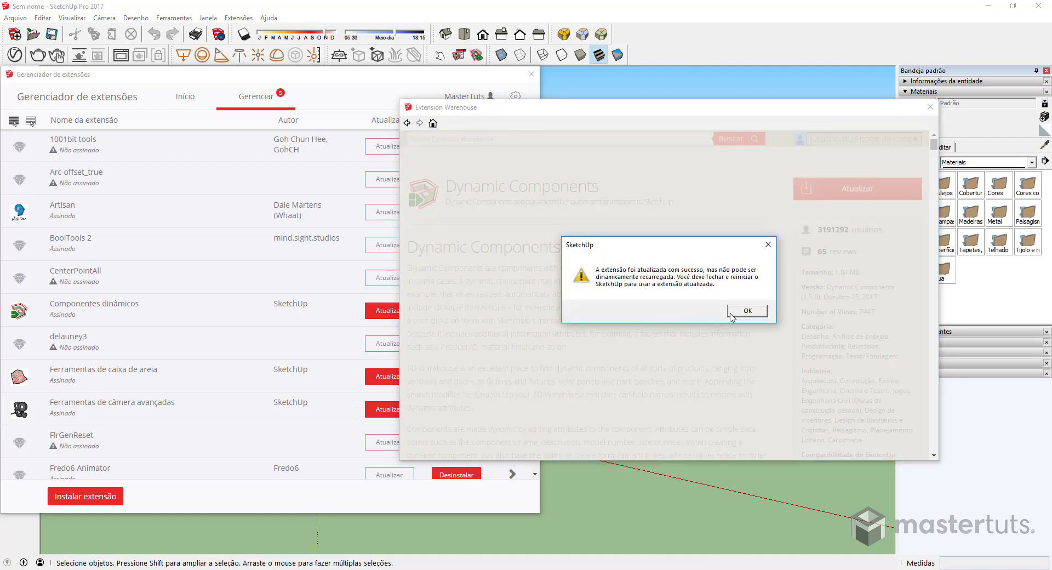
click(736, 311)
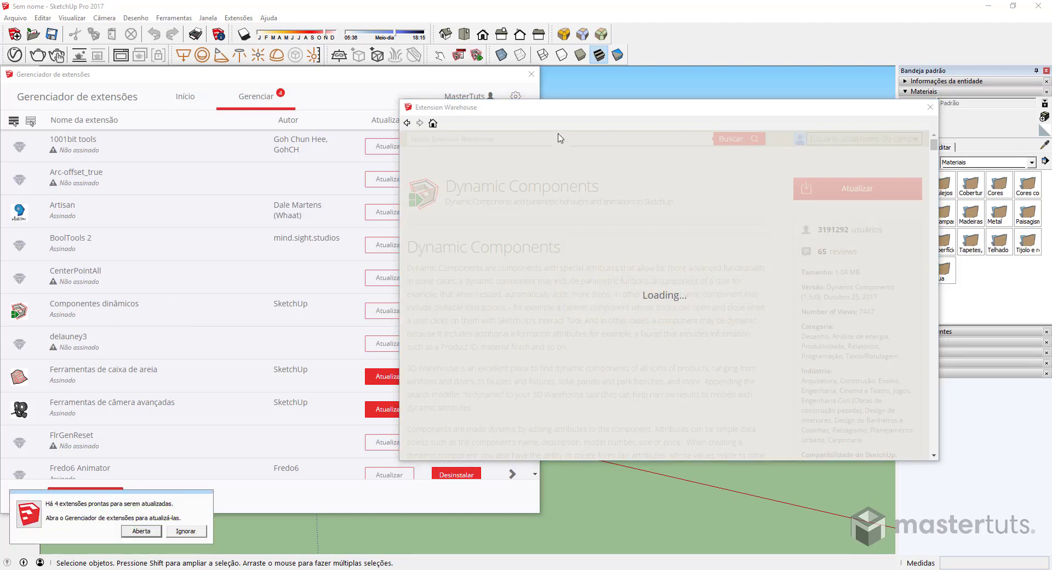
drag(564, 109, 703, 79)
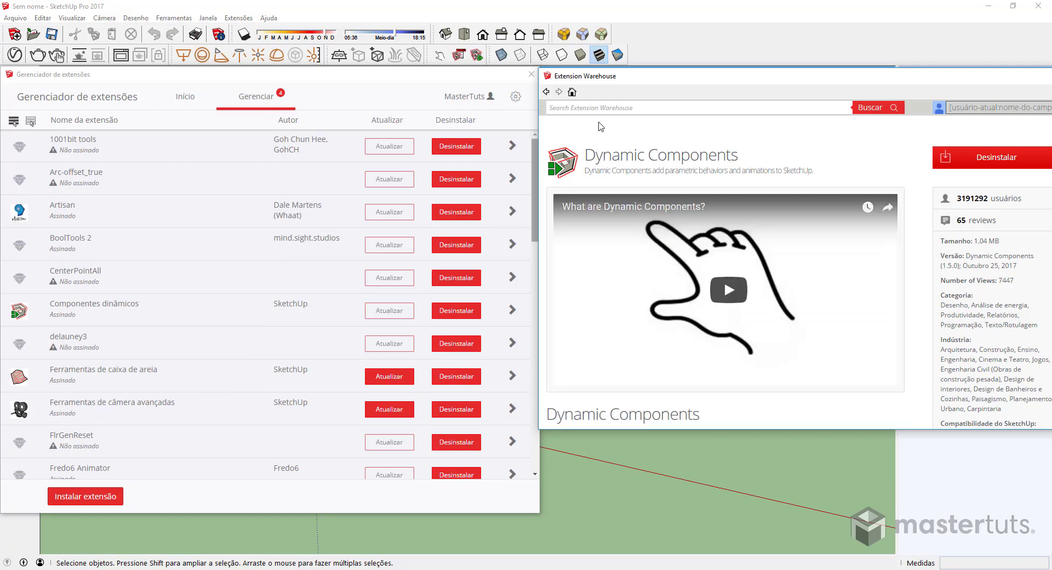
drag(704, 77, 583, 90)
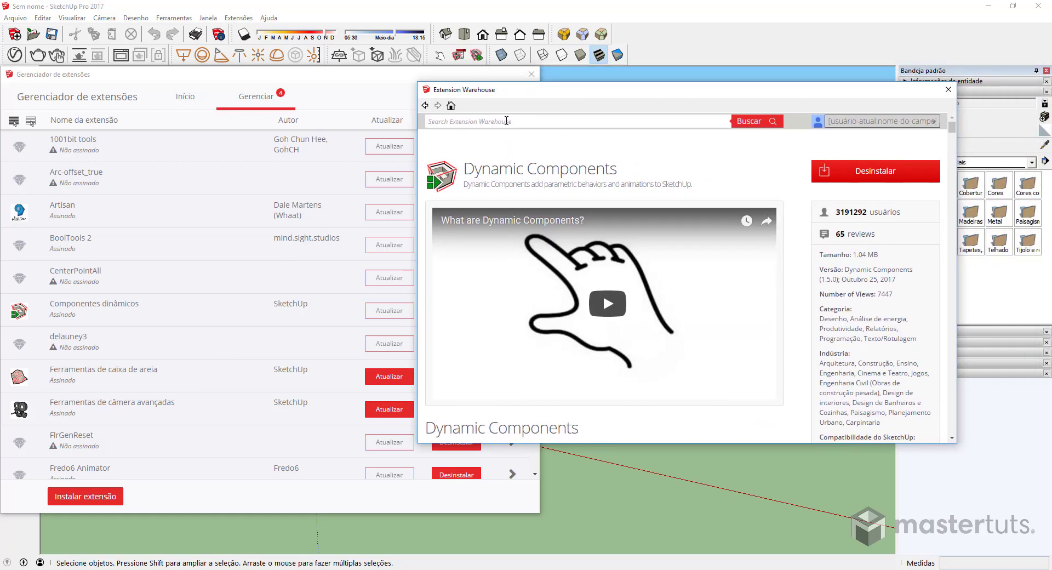
Step: Search the Warehouse for 'sandbox' and update Sandbox Tools, confirming and dismissing the success message
text(sandbox)
key(Return)
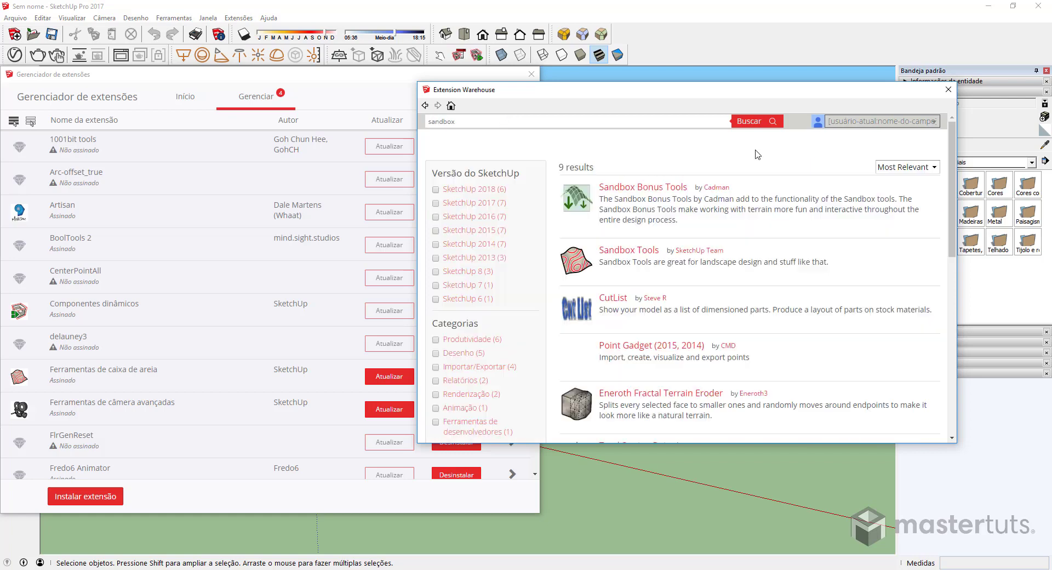
click(622, 257)
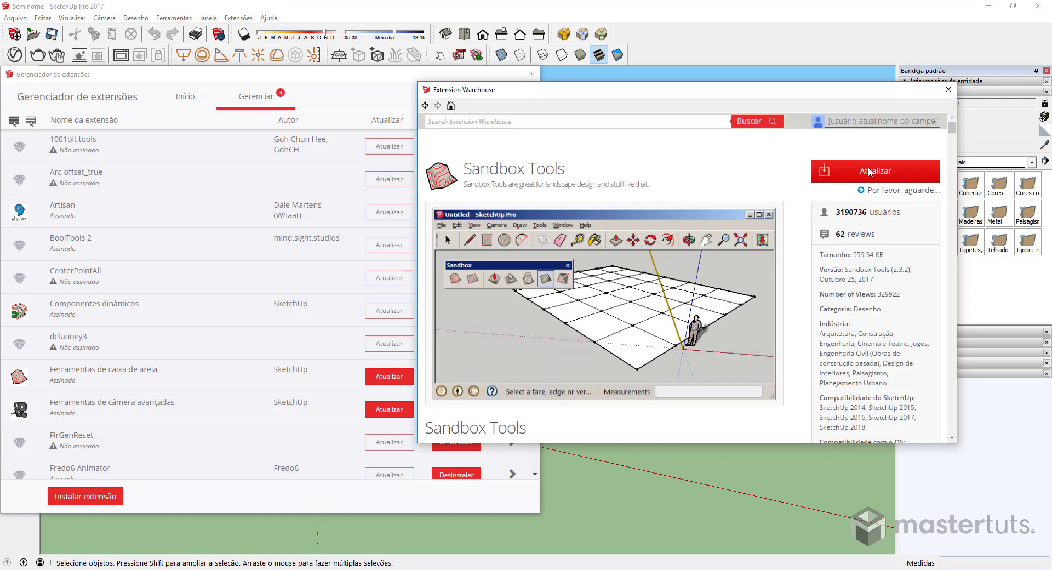
click(733, 300)
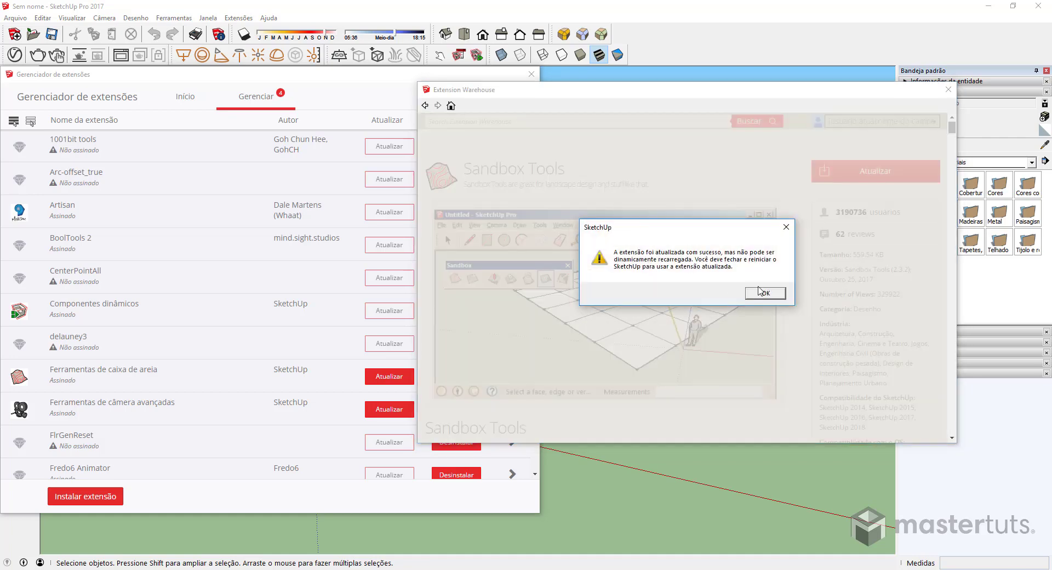
click(763, 294)
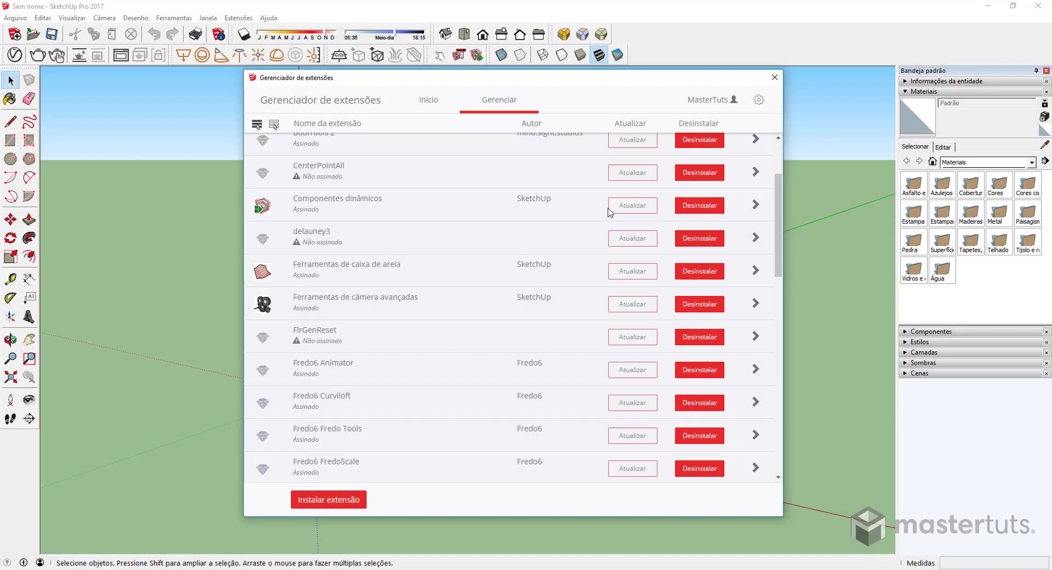
Step: Scroll the installed extensions list down to VoronoiXYZ
scroll(606, 207, down, 3)
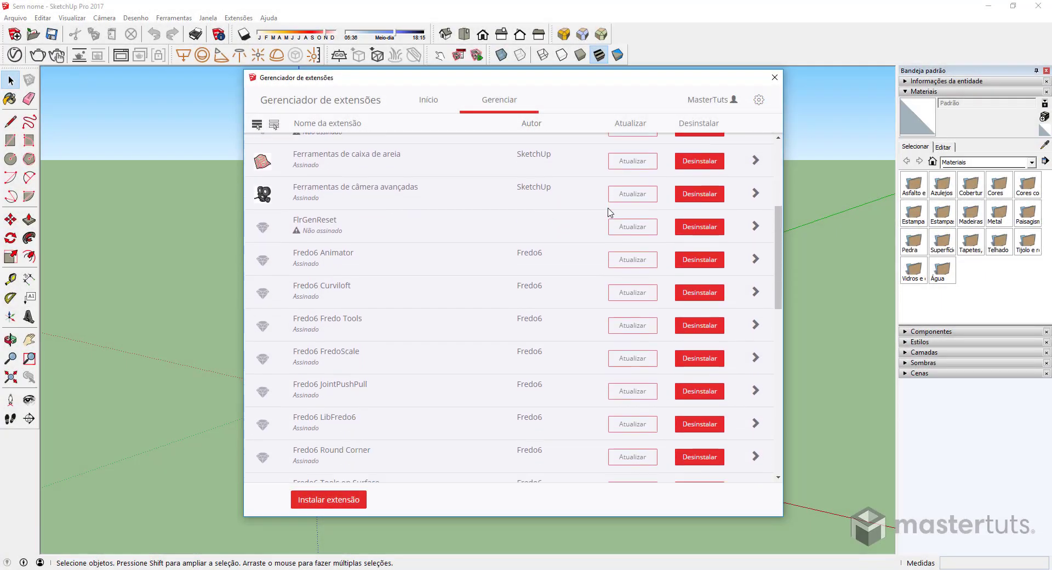
scroll(608, 211, down, 3)
scroll(608, 211, down, 3)
scroll(608, 211, down, 2)
scroll(608, 211, down, 3)
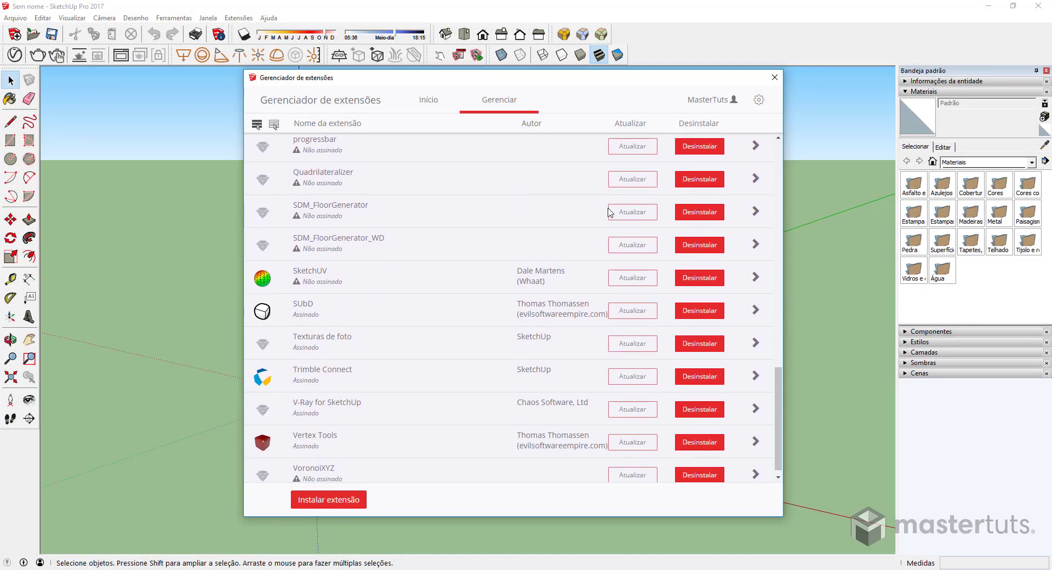
scroll(607, 207, down, 1)
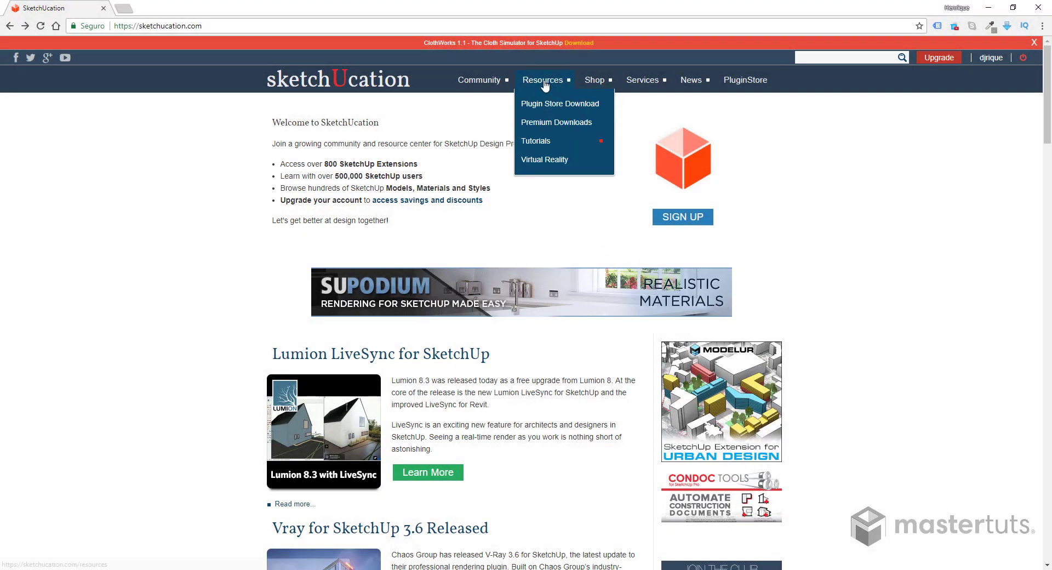
mouse_move(543, 80)
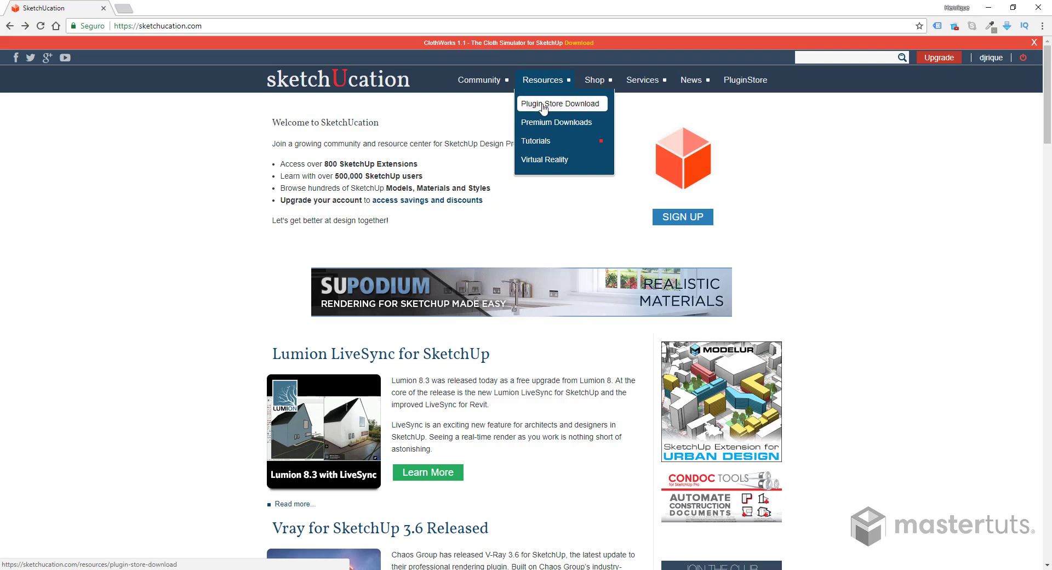
Step: Download SketchUcationTools.rbz from the SketchUcation Plugin Store Download page
click(543, 105)
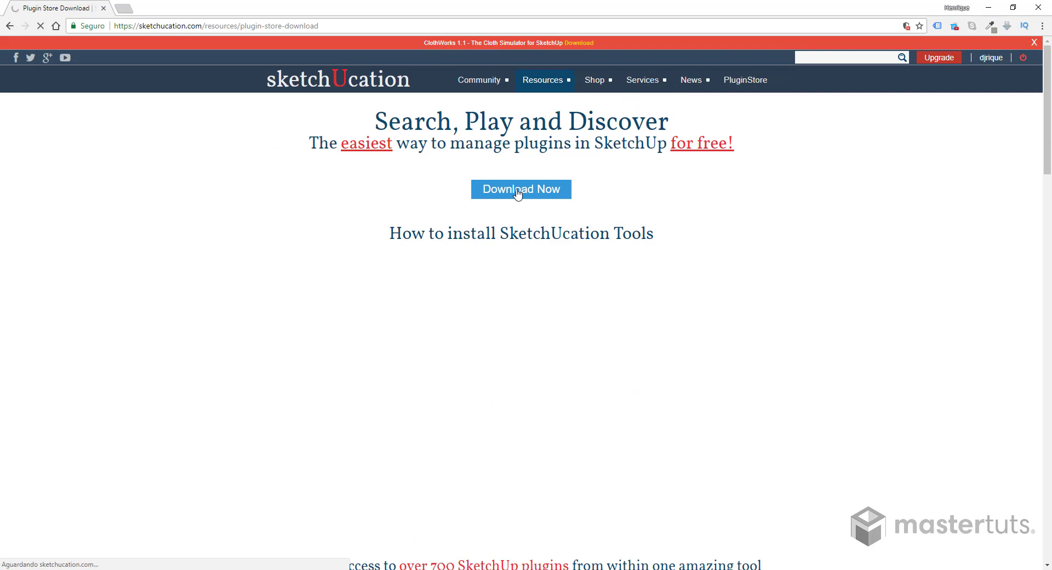
click(517, 194)
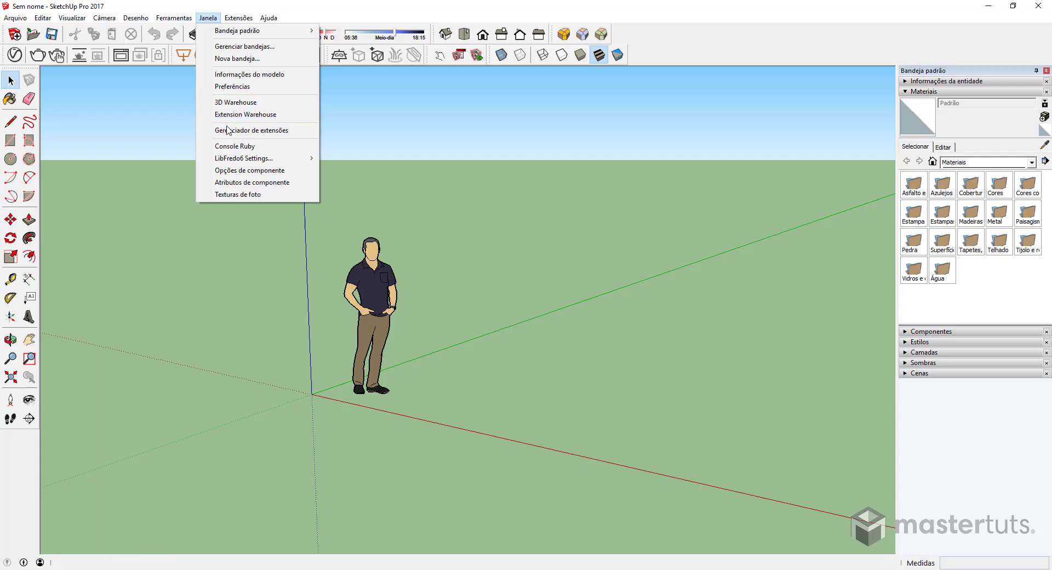
click(228, 130)
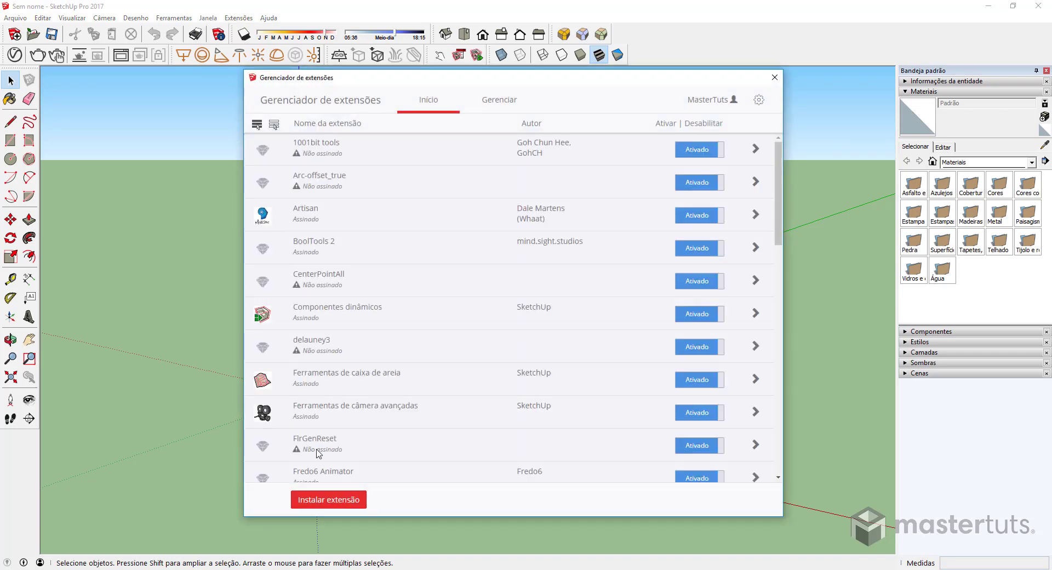
Step: Install SketchUcationTools.rbz from the Downloads folder using Instalar extensão
click(341, 499)
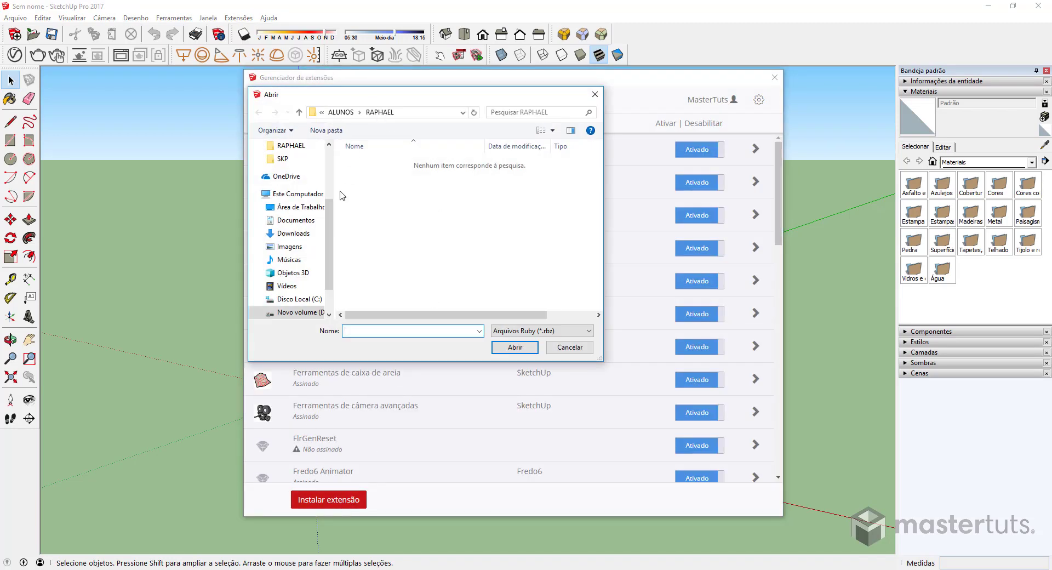
scroll(296, 230, up, 3)
click(293, 181)
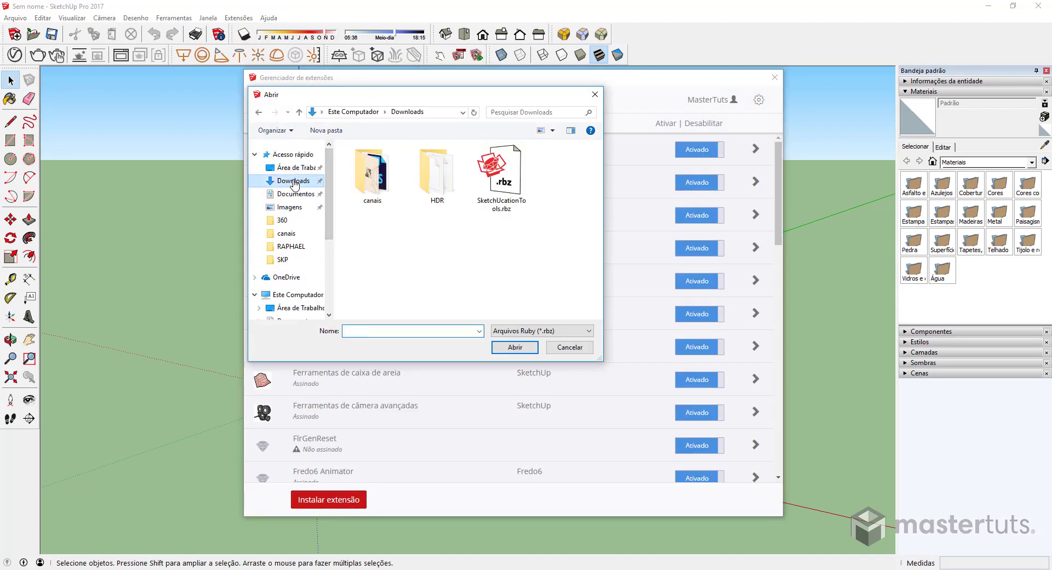
click(485, 191)
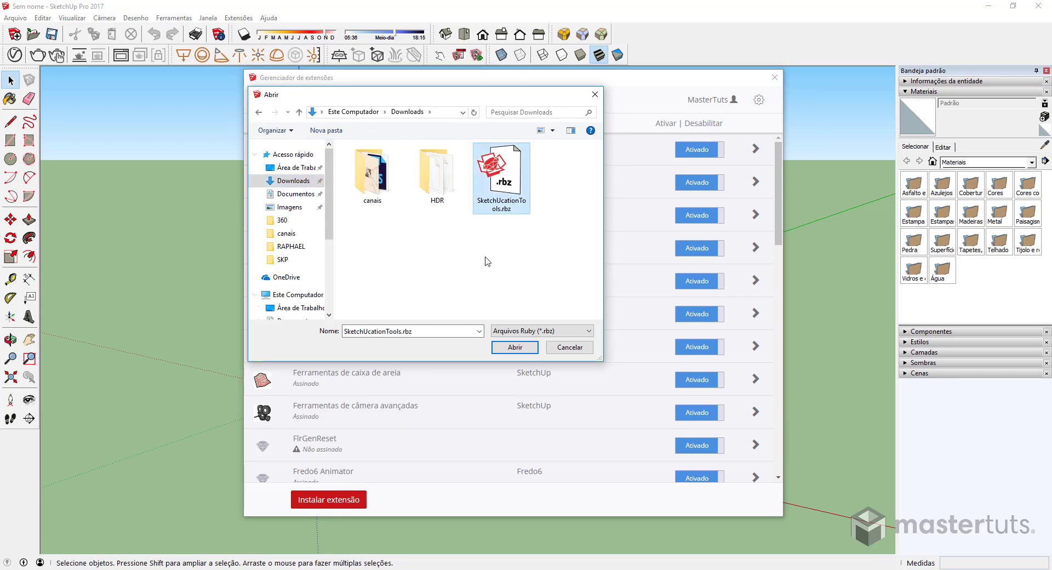
click(509, 349)
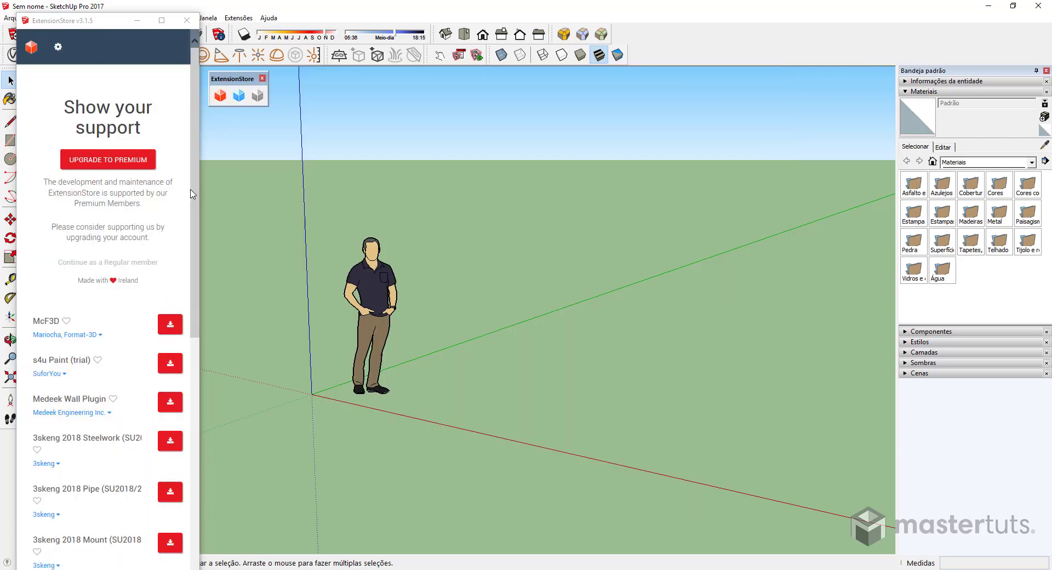
Step: Auto-install FredoTools 3.2d from the ExtensionStore list into the main Plugins folder
mouse_move(200, 165)
mouse_down()
mouse_move(218, 421)
mouse_move(212, 510)
mouse_up()
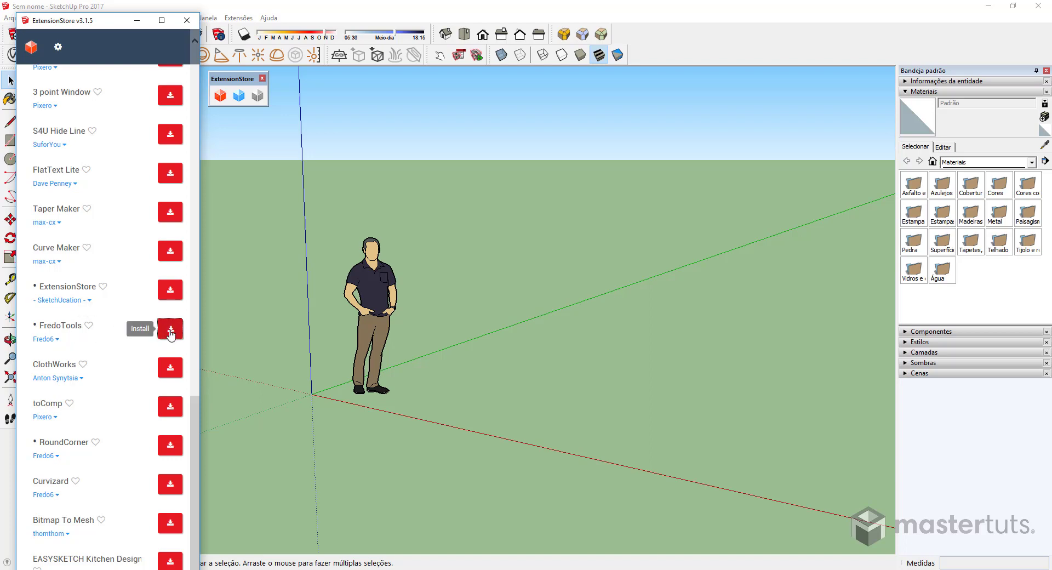
click(170, 331)
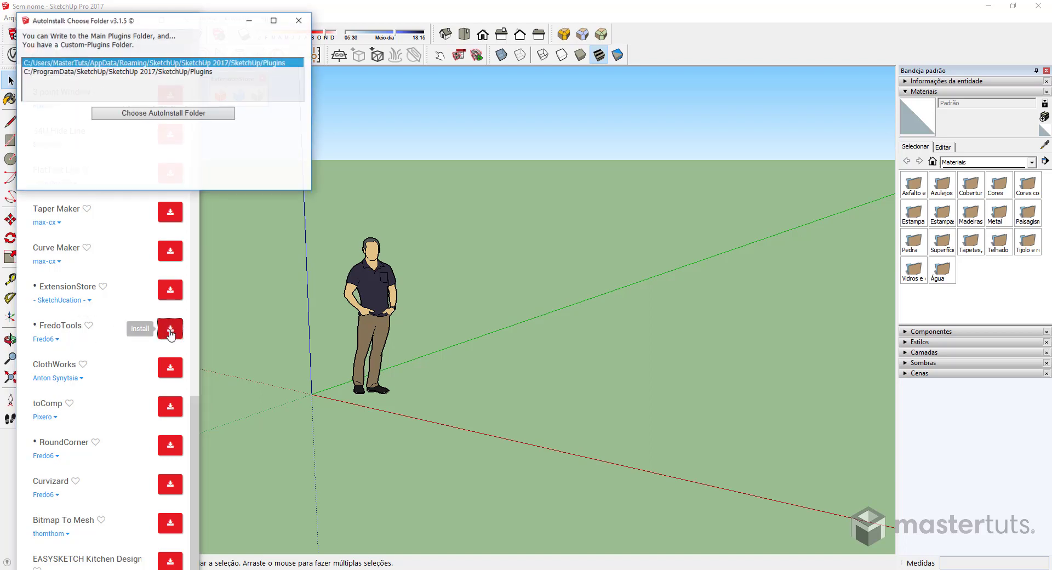
click(175, 120)
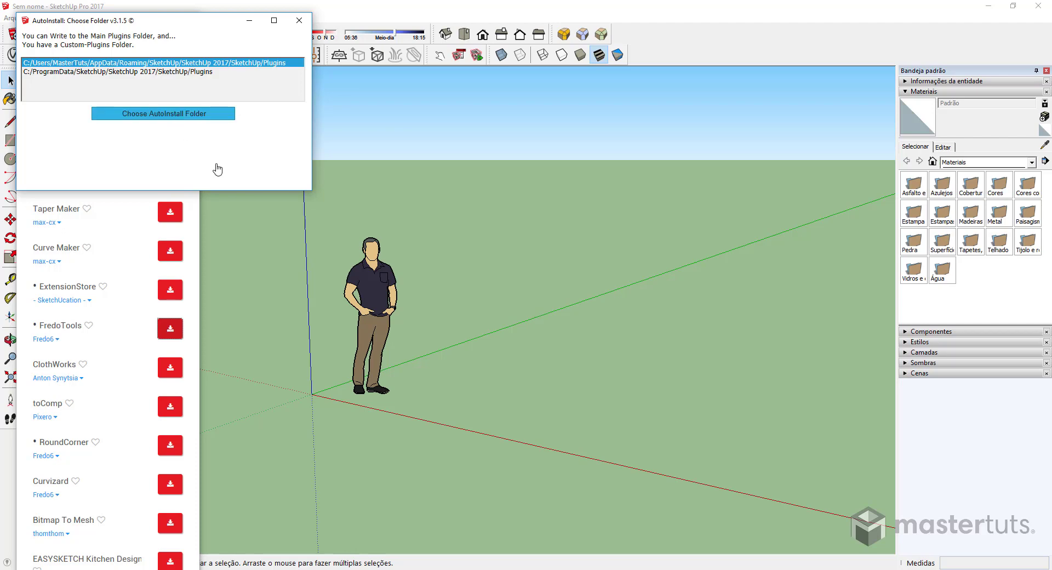
click(194, 140)
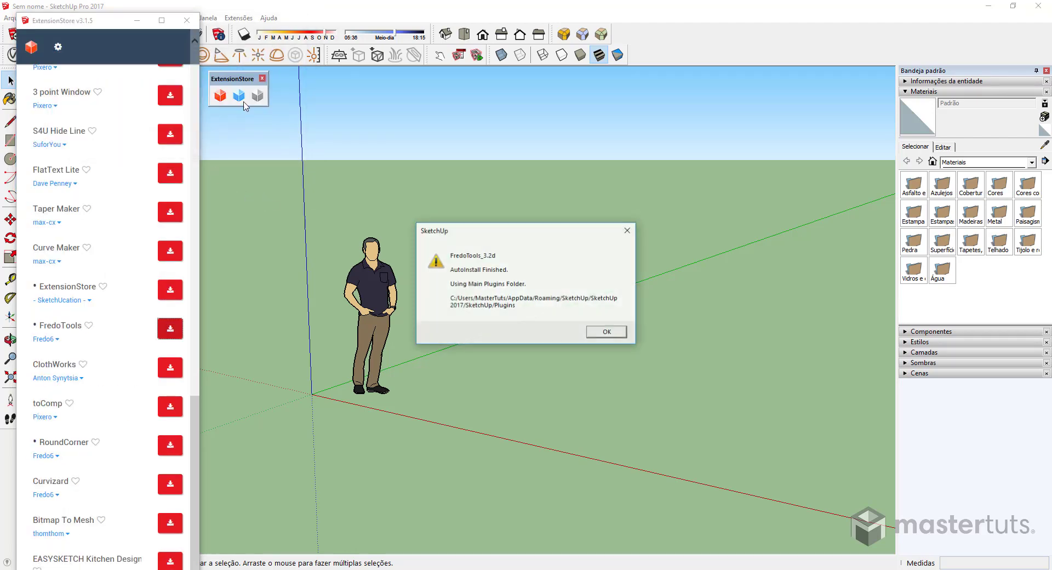
click(614, 336)
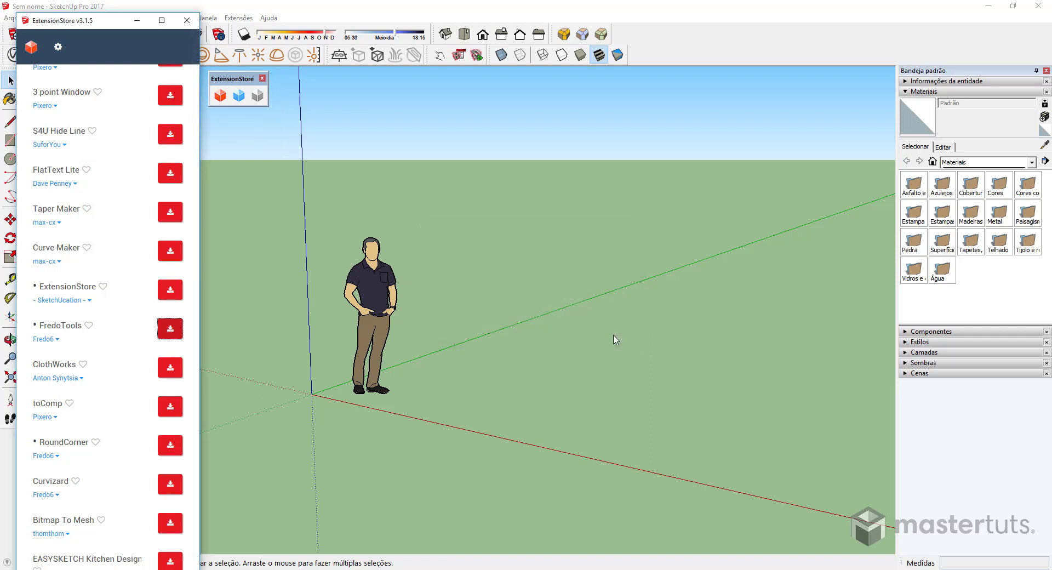